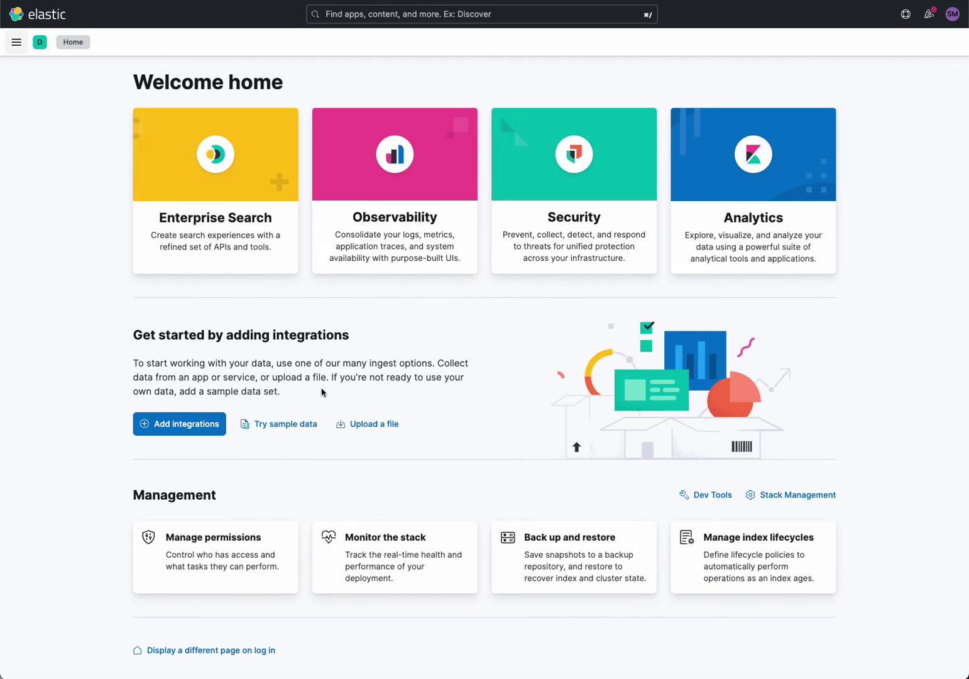
- Add the Sample web logs data set from Other sample data sets and open it in Discover
click(288, 425)
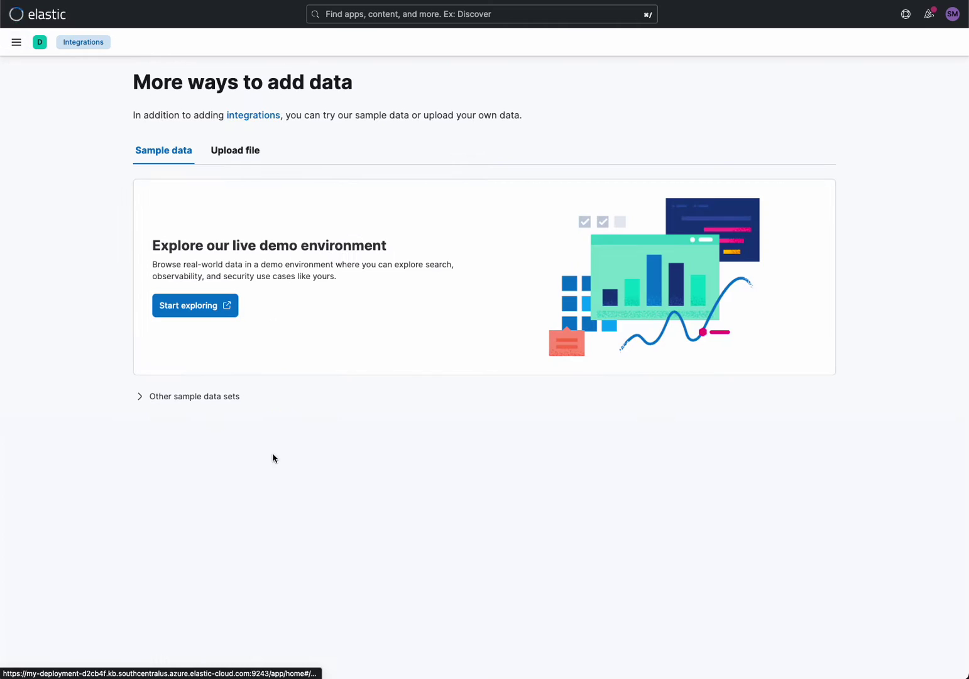
click(138, 396)
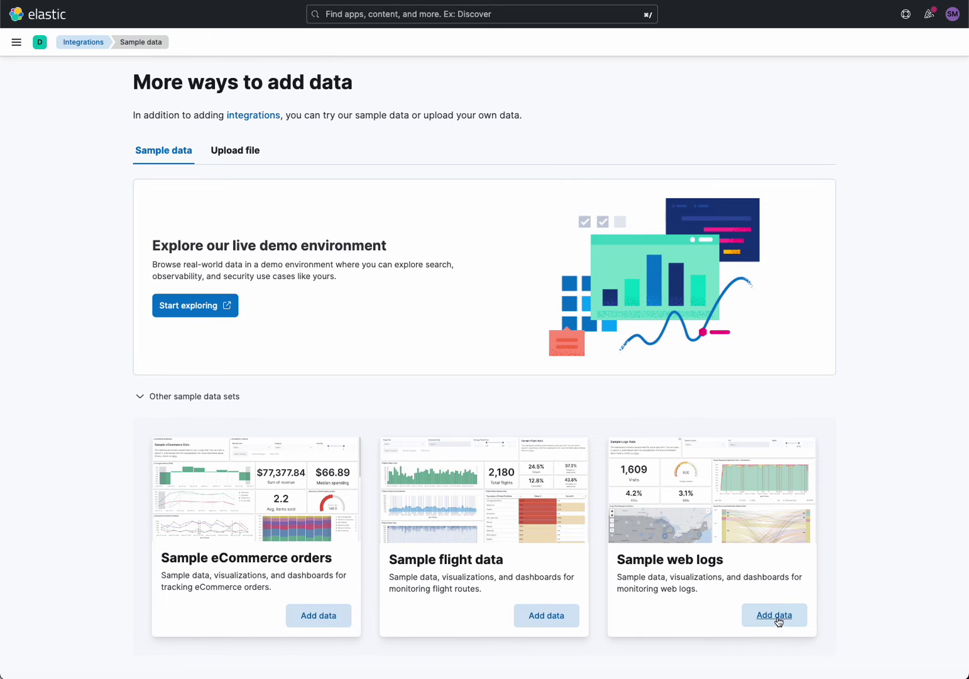
click(781, 620)
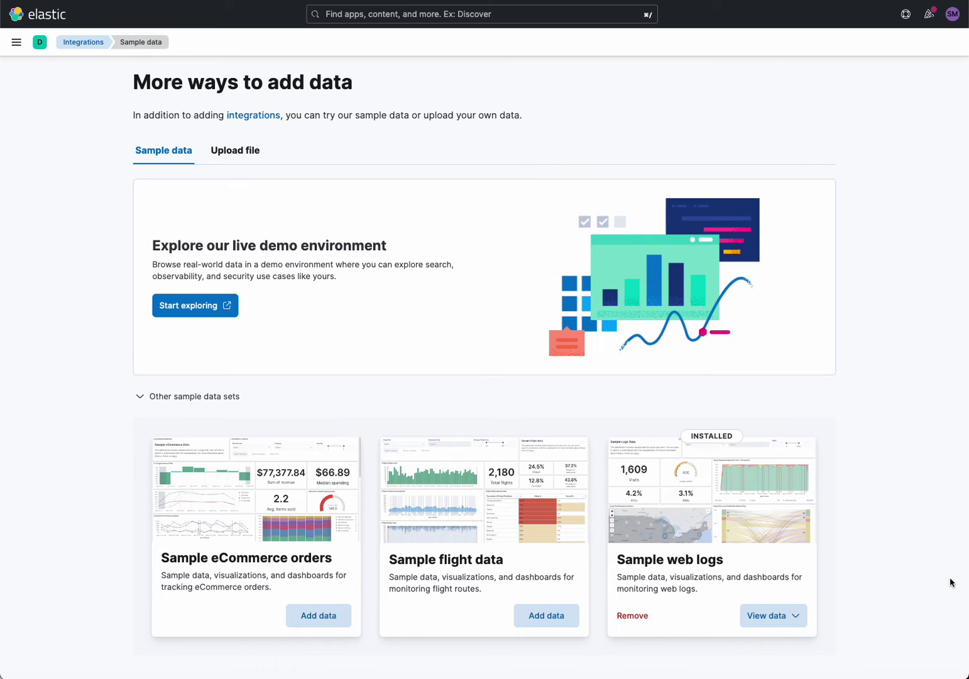
click(779, 618)
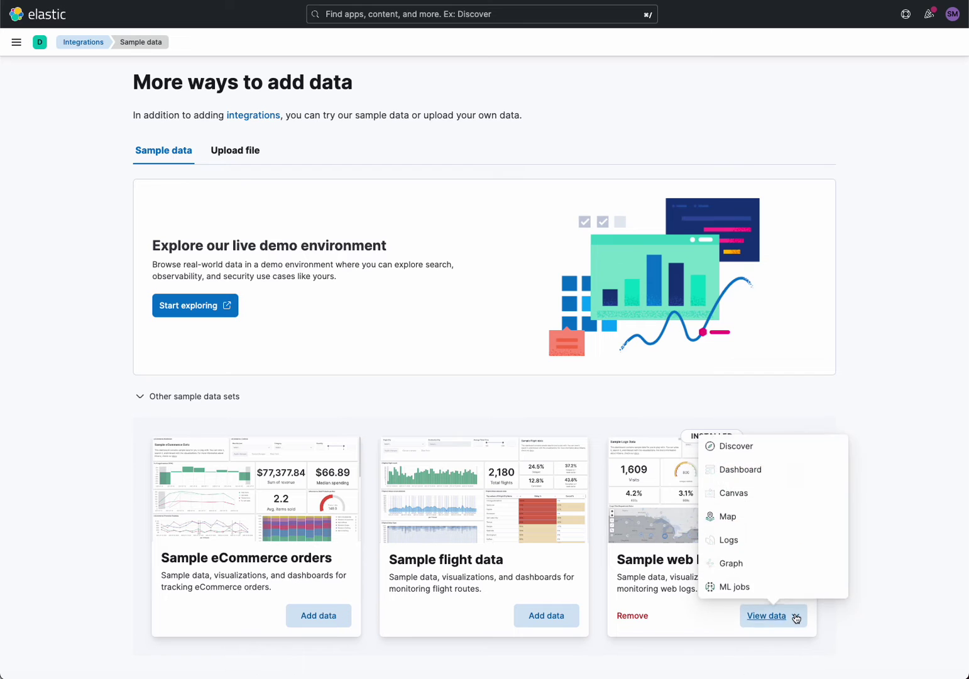
click(735, 447)
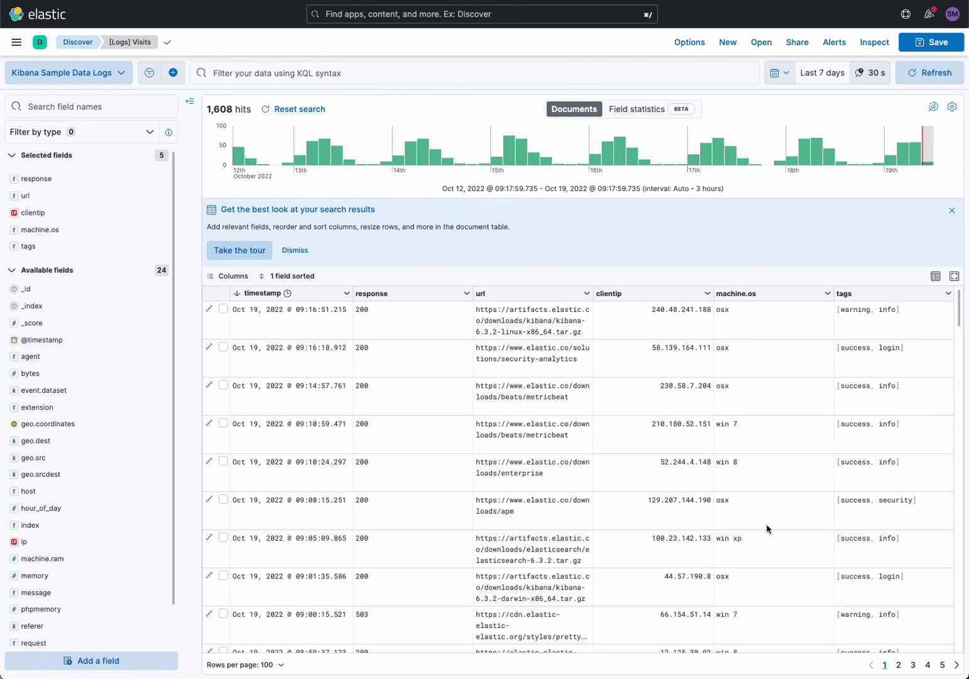
- Expand the newest web-log entry and select its full raw message text
click(209, 308)
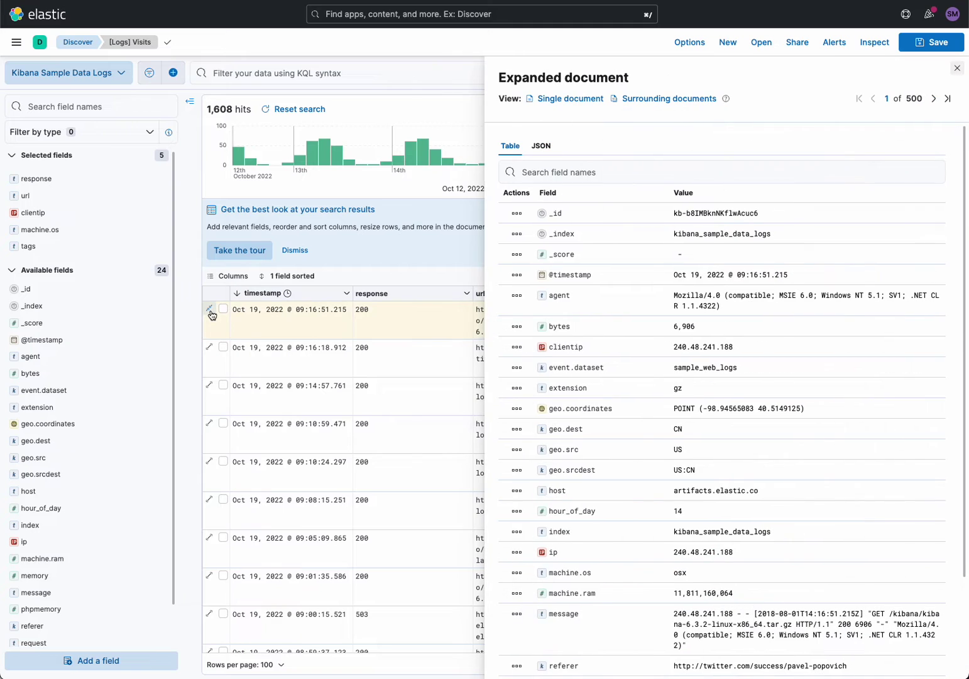
scroll(754, 550, down, 3)
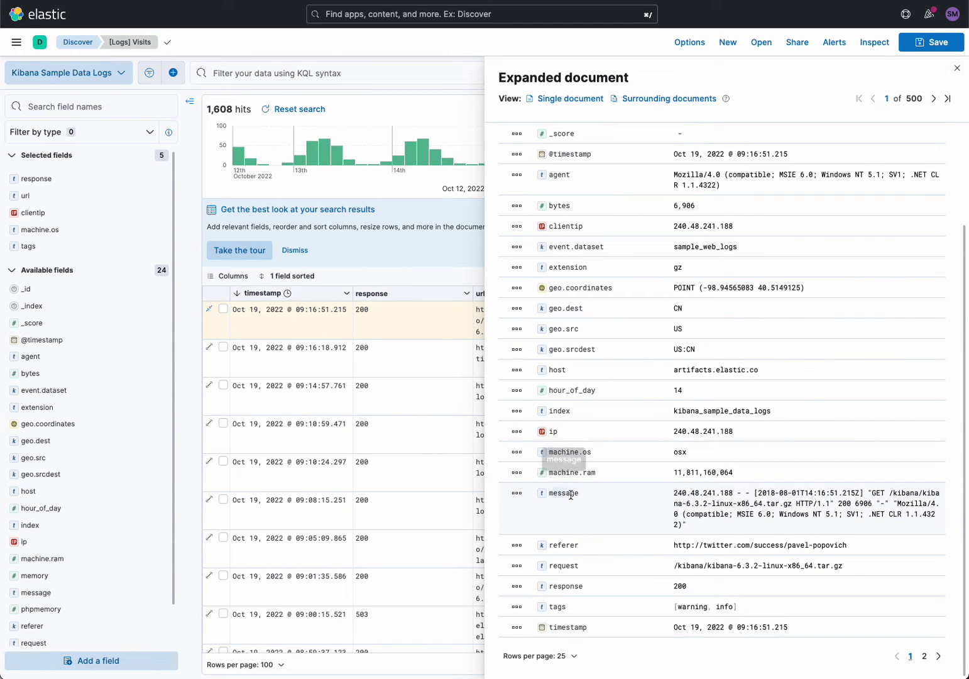
drag(561, 493, 601, 503)
drag(721, 526, 671, 495)
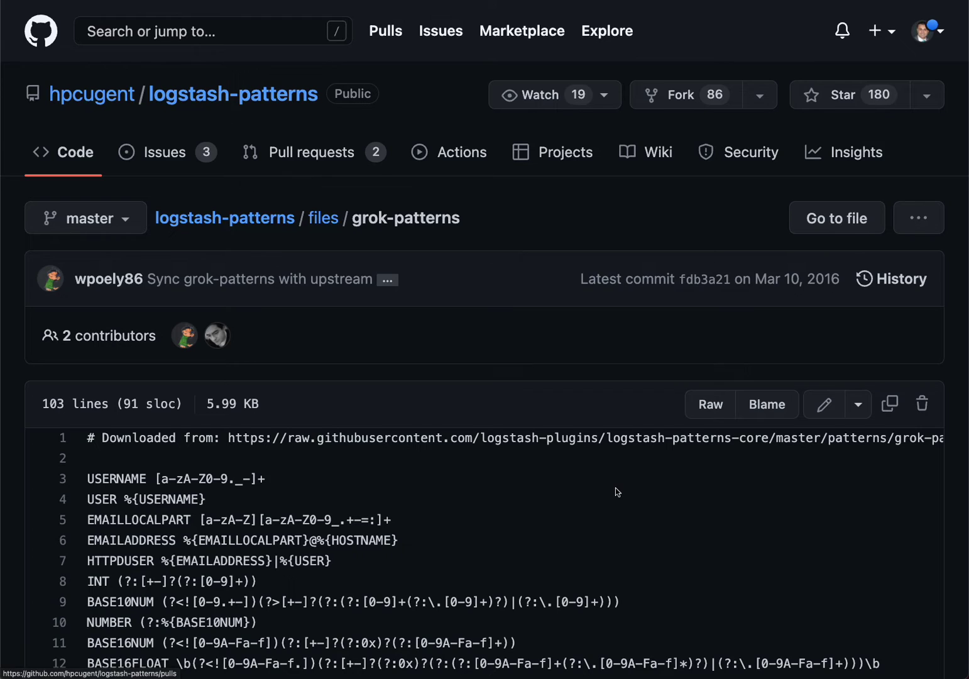
- Scroll through the logstash grok-patterns file on GitHub
scroll(618, 492, down, 2)
scroll(615, 488, down, 6)
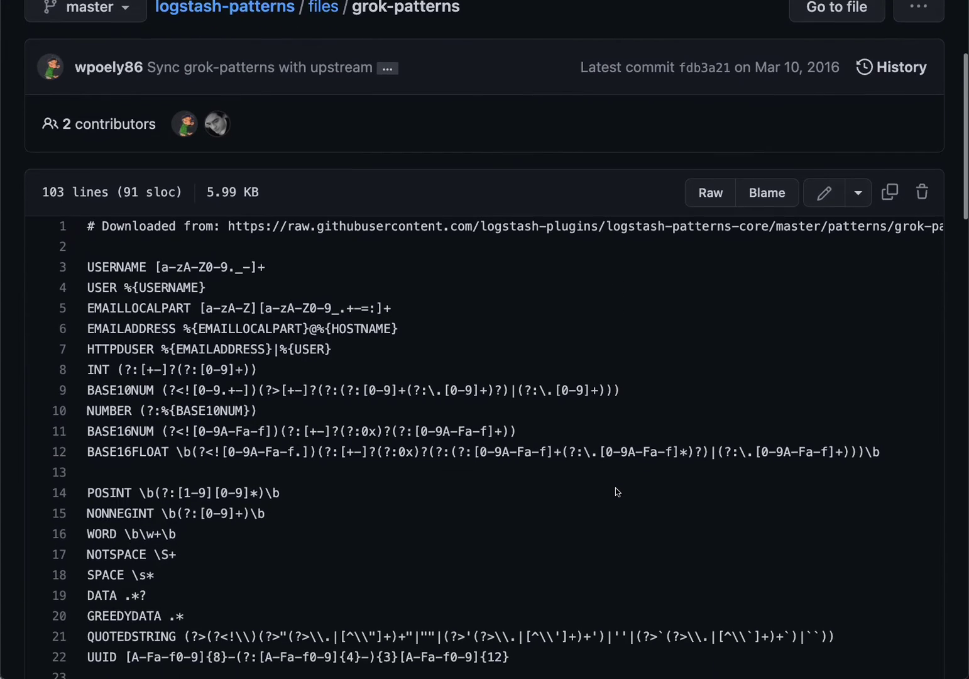
scroll(615, 488, down, 7)
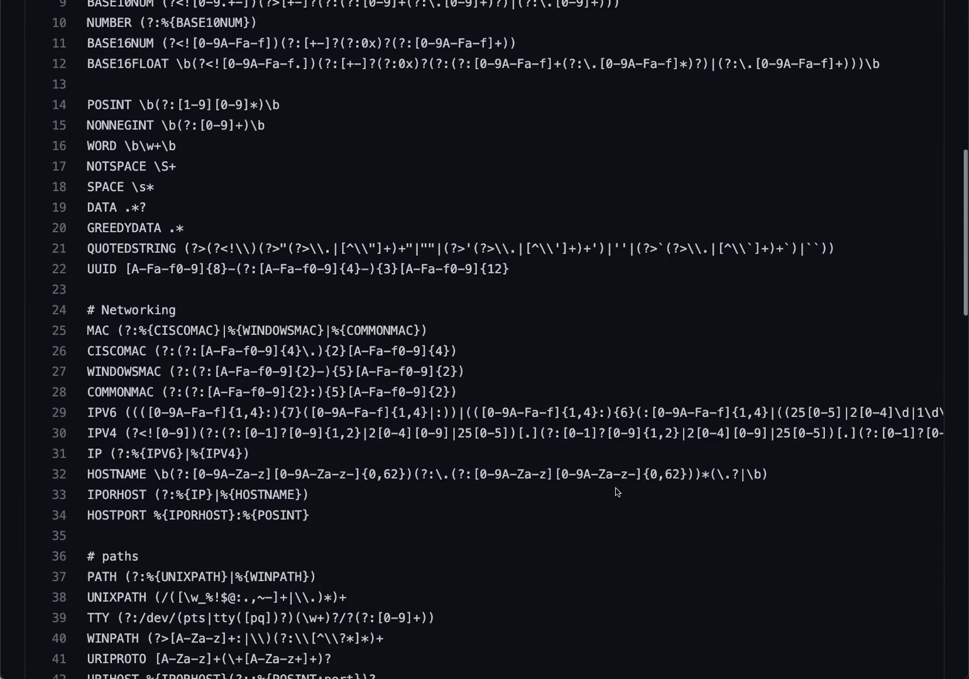
scroll(616, 488, up, 9)
scroll(615, 487, up, 3)
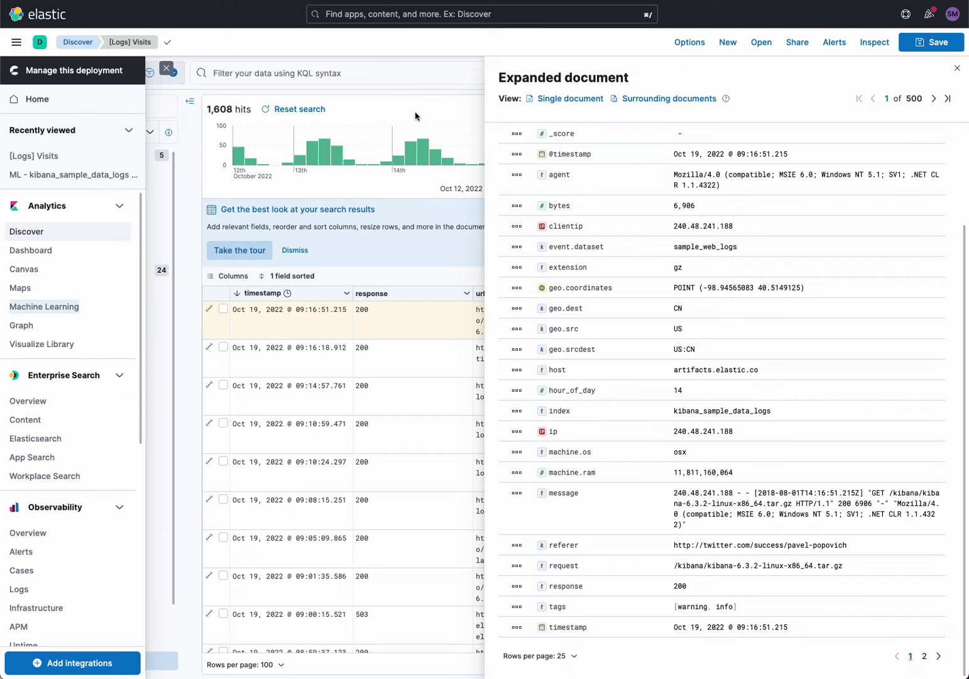
- Go to Machine Learning from the main menu and start creating an anomaly detection job
click(16, 42)
click(16, 42)
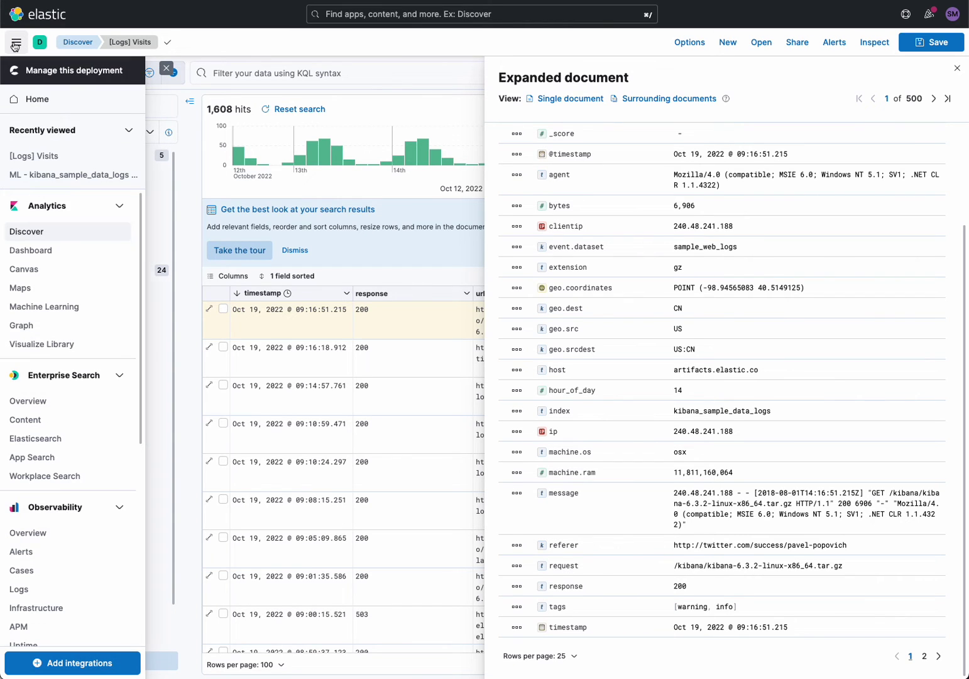
click(50, 308)
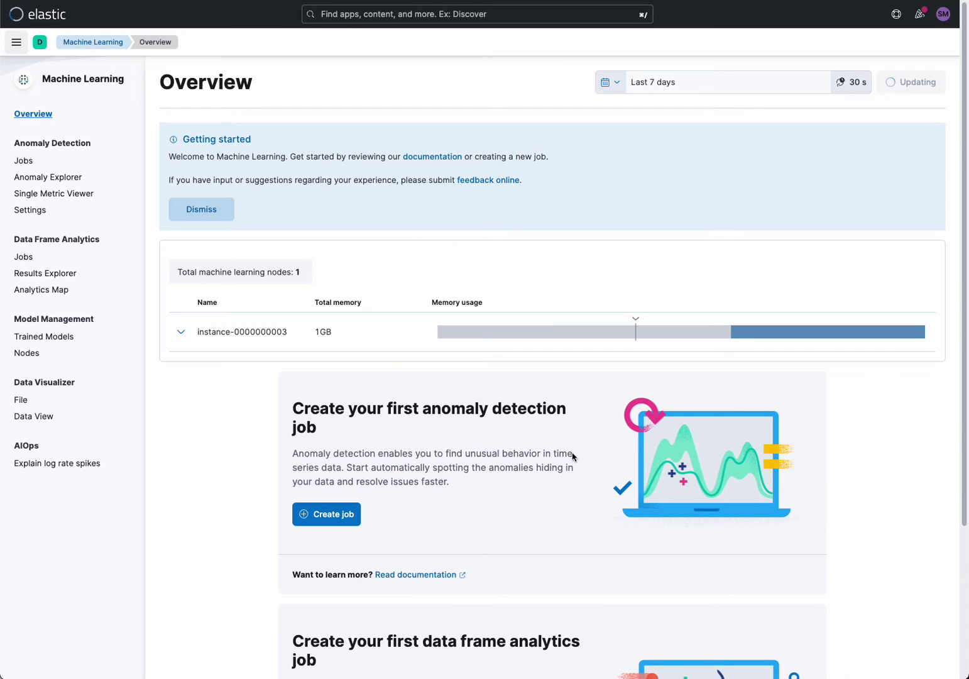
scroll(478, 509, down, 1)
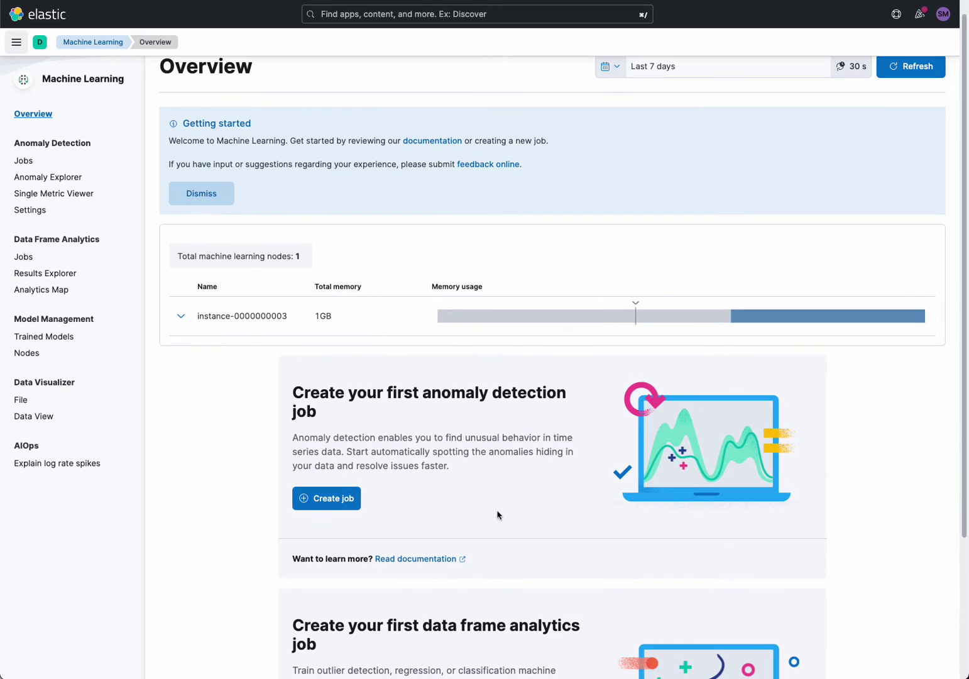
click(335, 505)
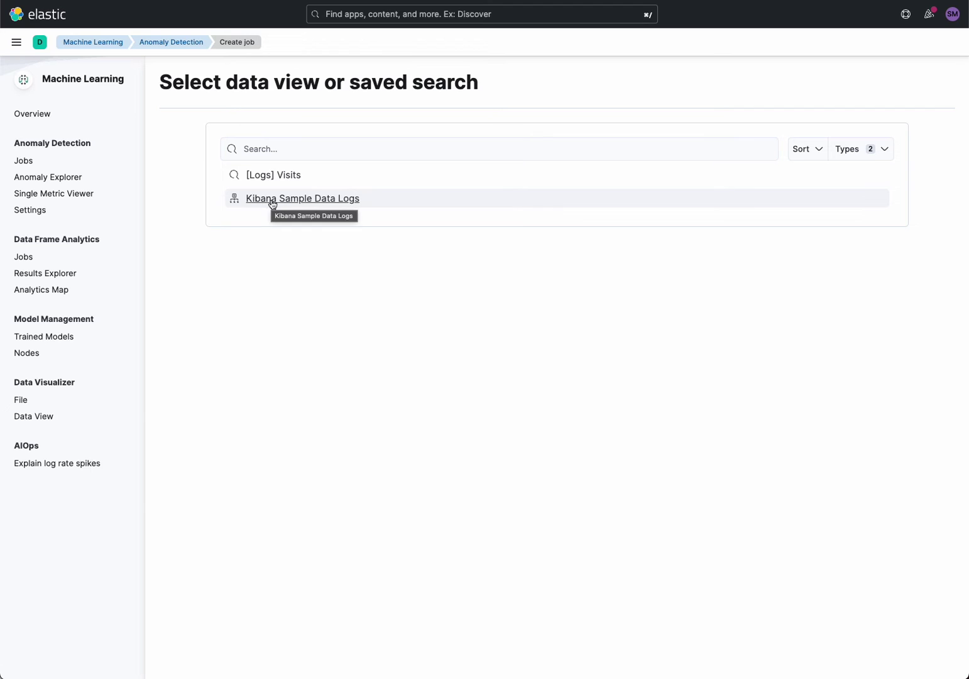
- Pick the Kibana Sample Data Logs data view and choose the Categorization wizard
click(318, 199)
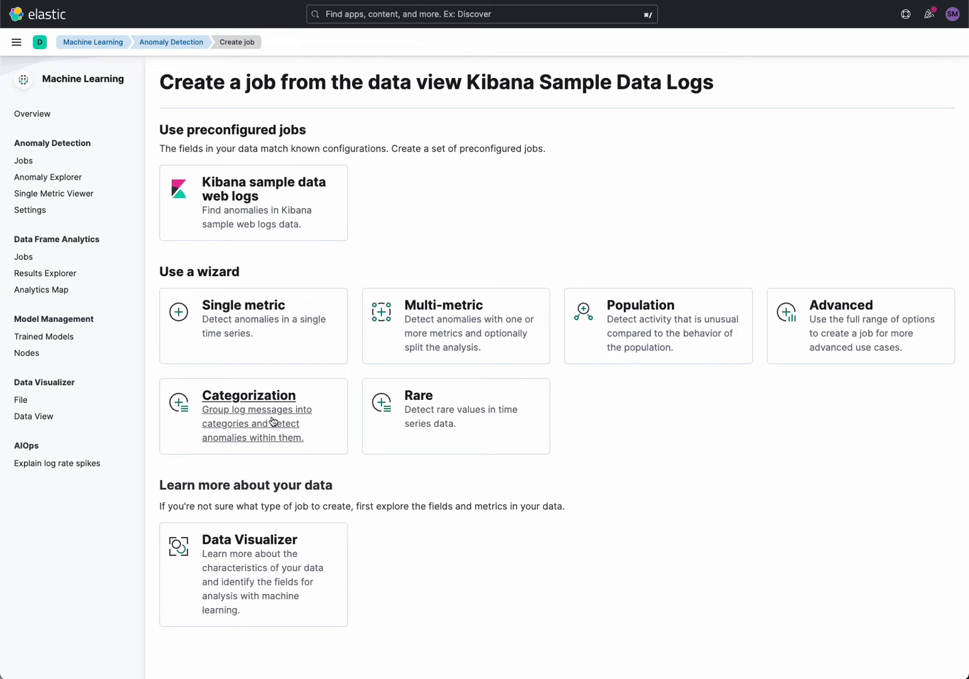
click(235, 414)
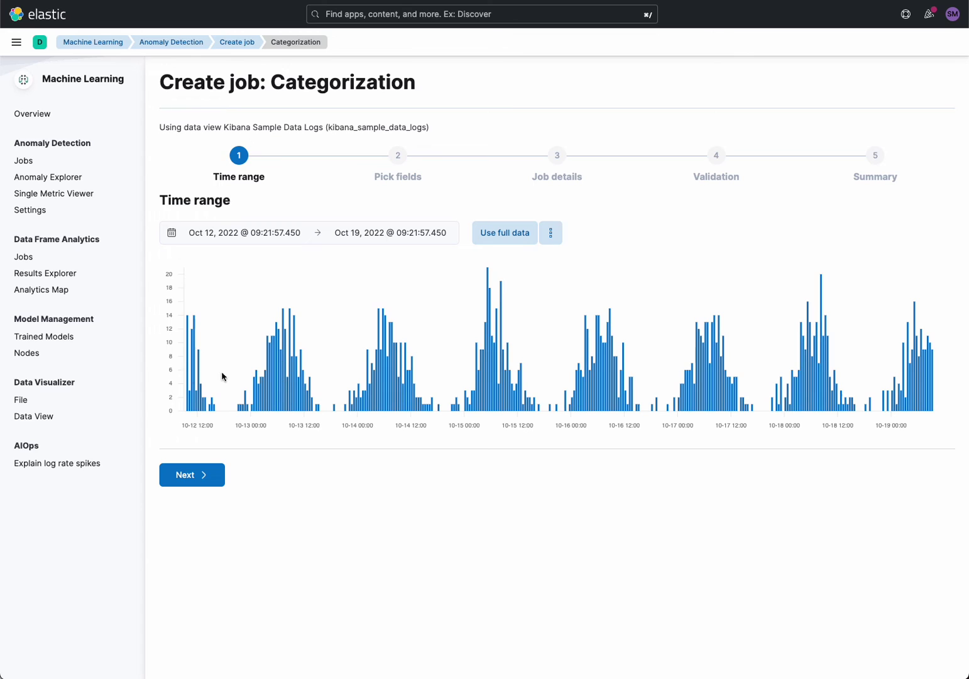
- Set the job's time range to Oct 14 – Oct 15, 2022 and proceed to Pick fields
click(252, 233)
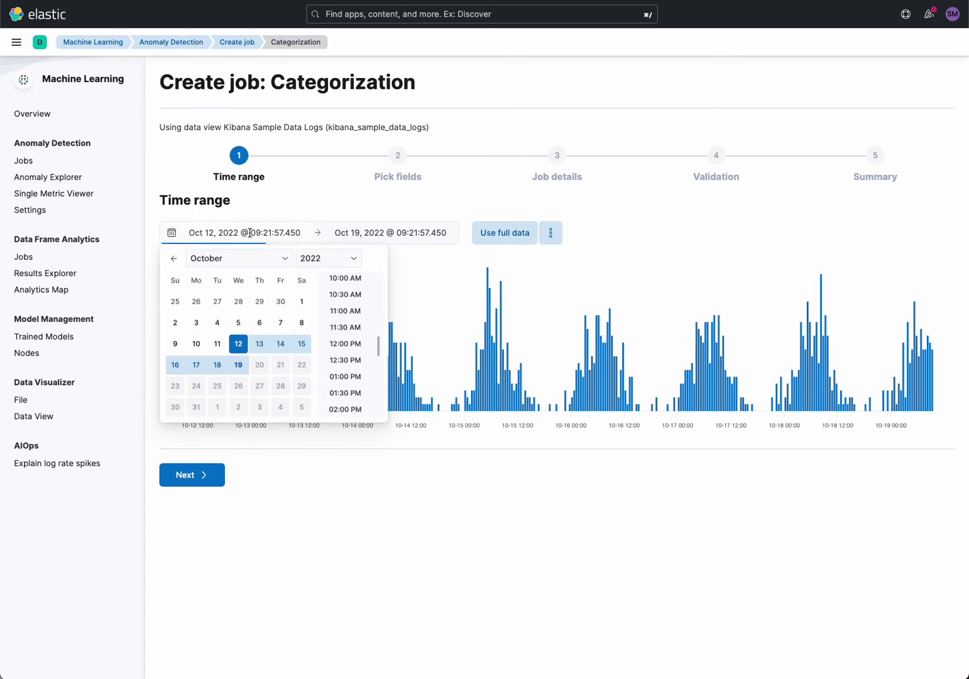
click(280, 345)
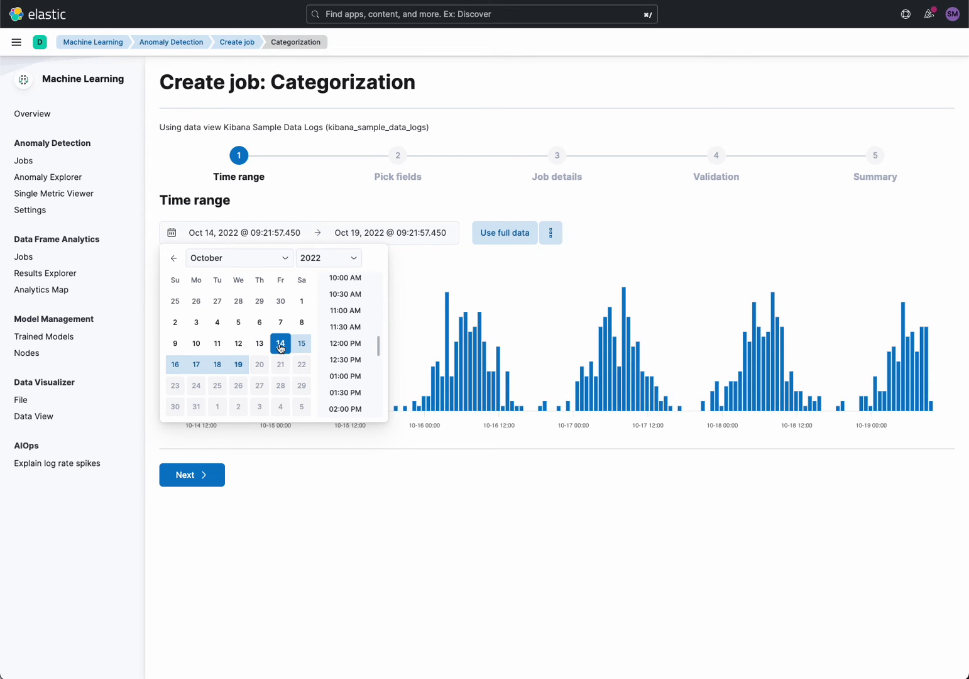
click(301, 345)
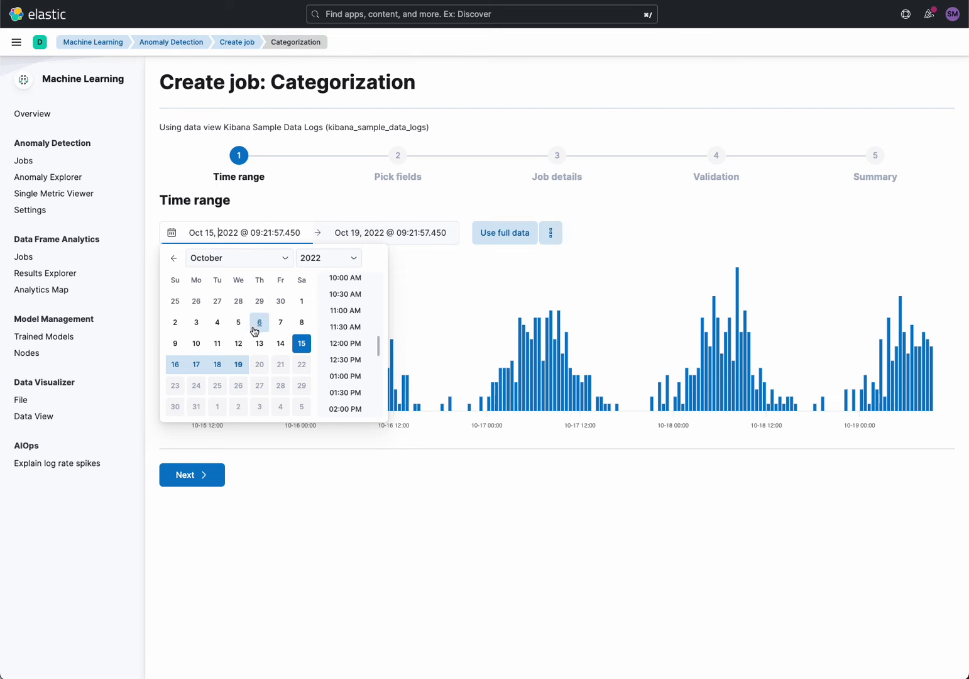
click(280, 343)
click(394, 235)
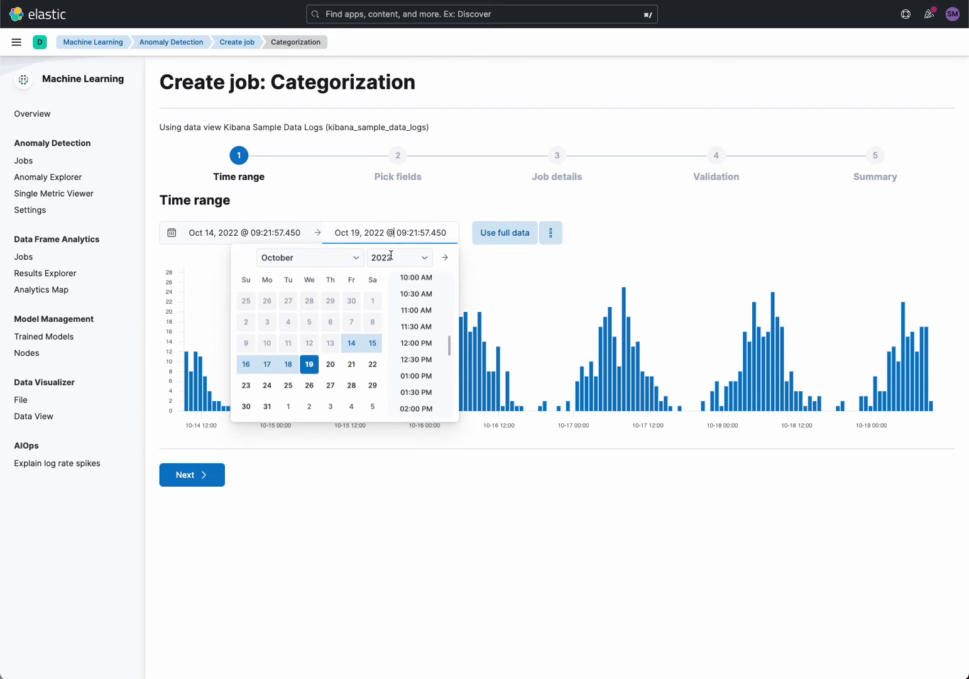
click(373, 343)
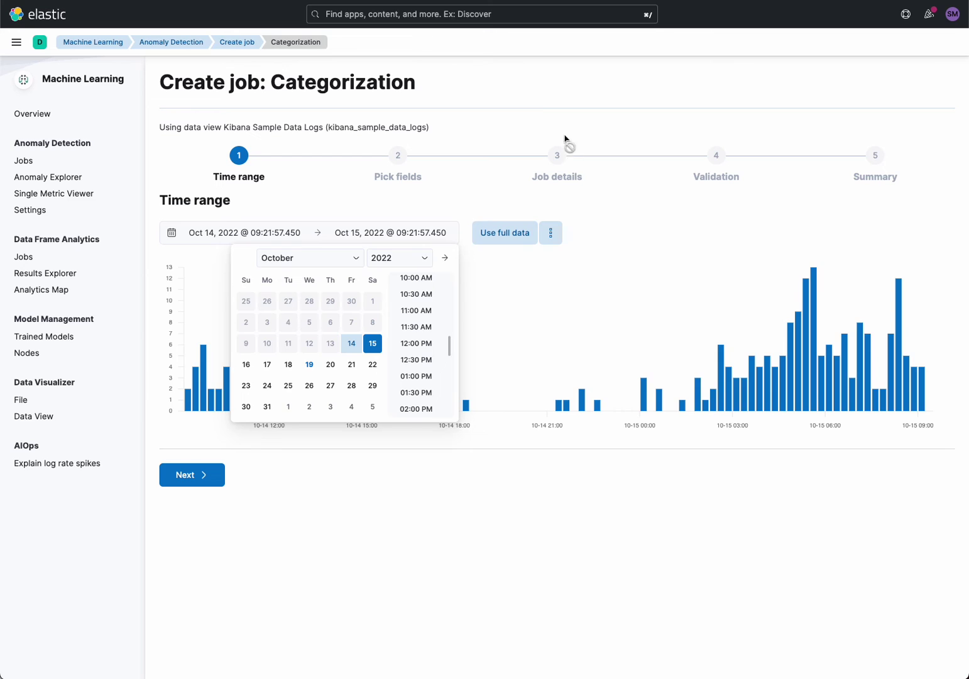
click(544, 114)
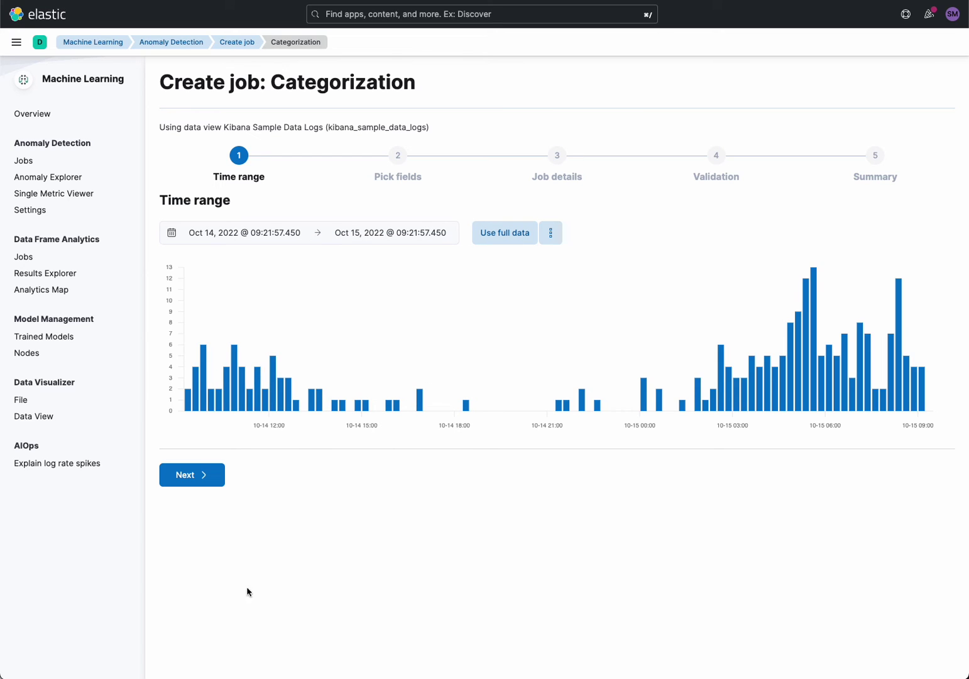
click(208, 479)
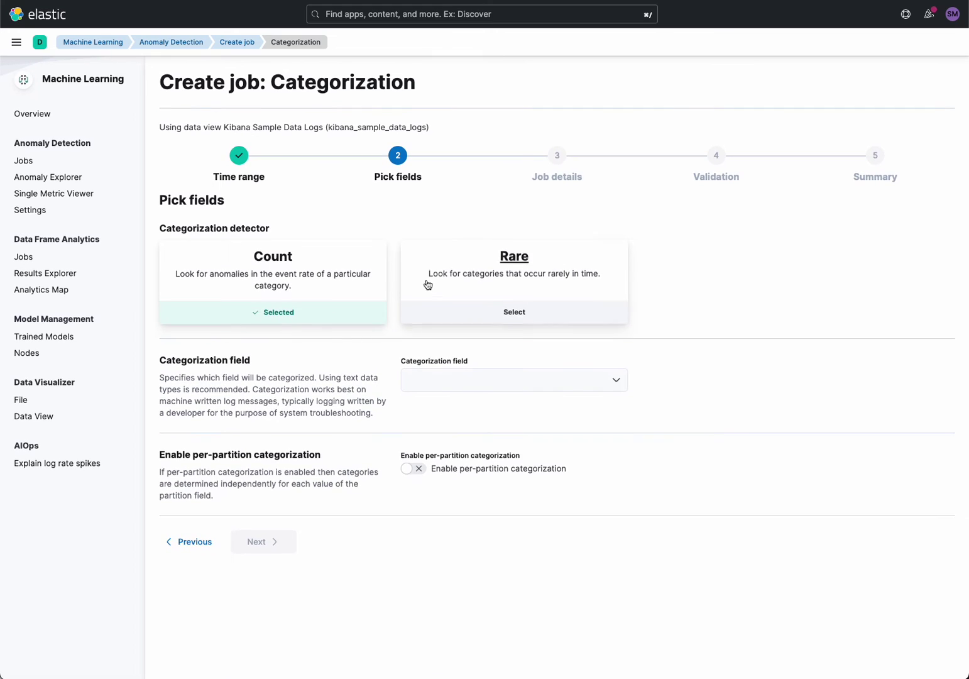
- Choose message as the categorization field and advance to the Job details step
click(472, 379)
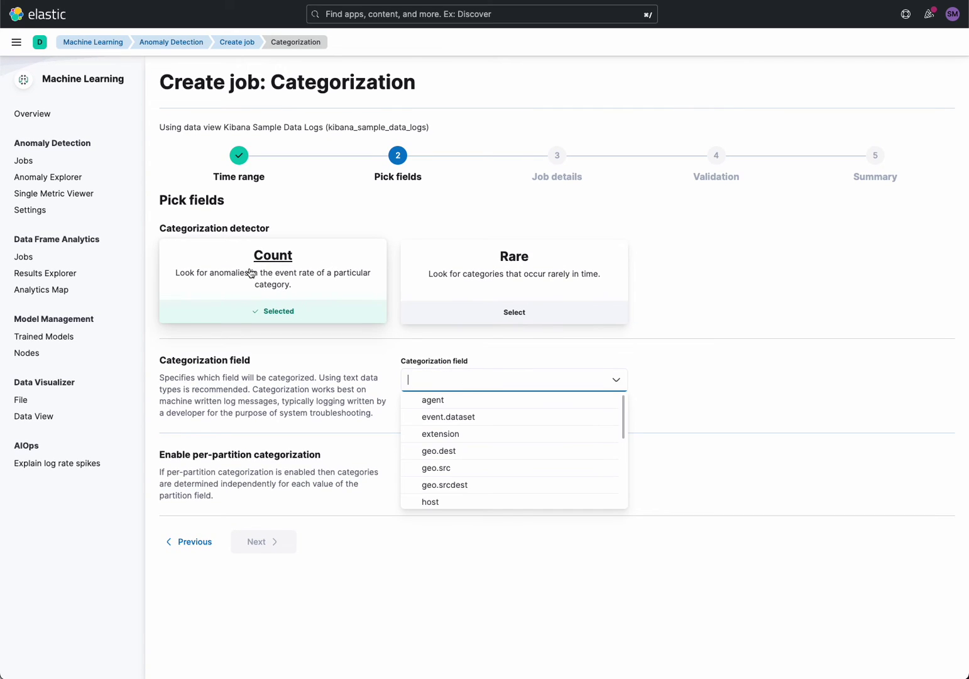
text(mess)
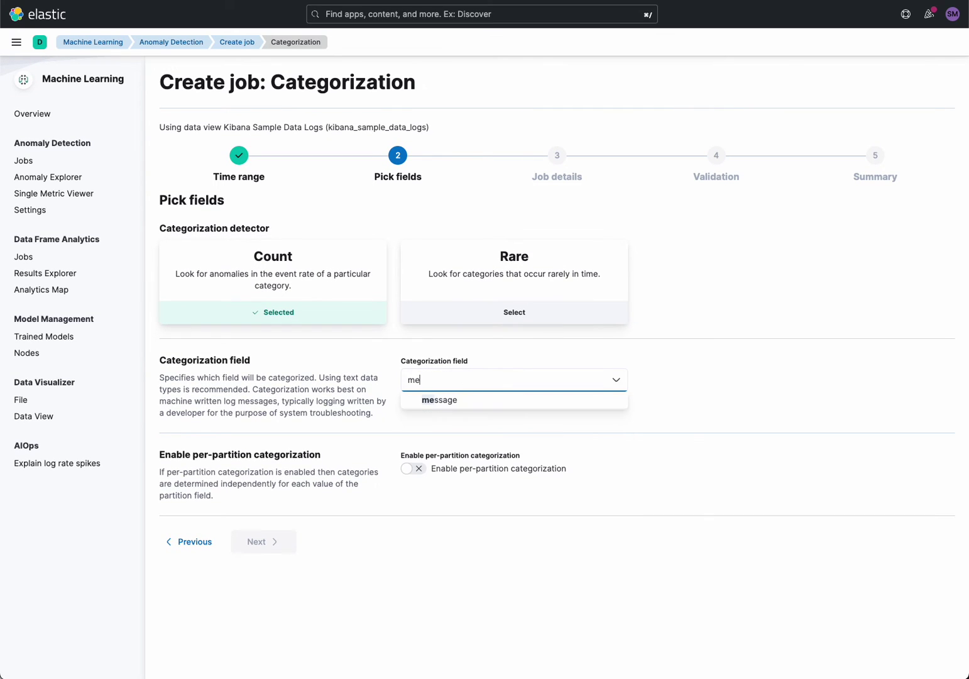
click(443, 401)
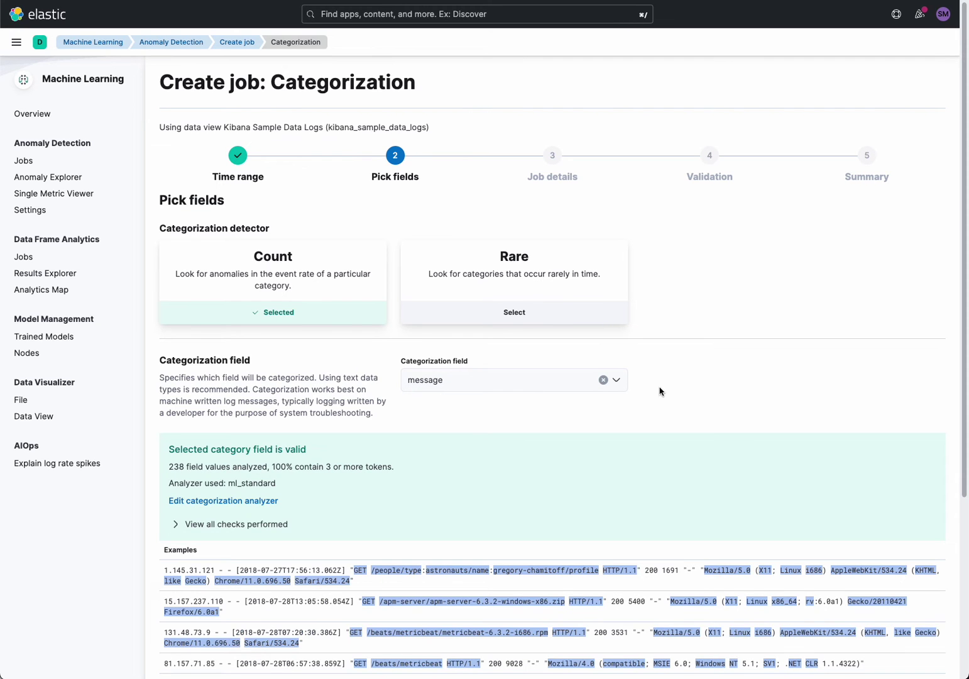
scroll(720, 486, down, 2)
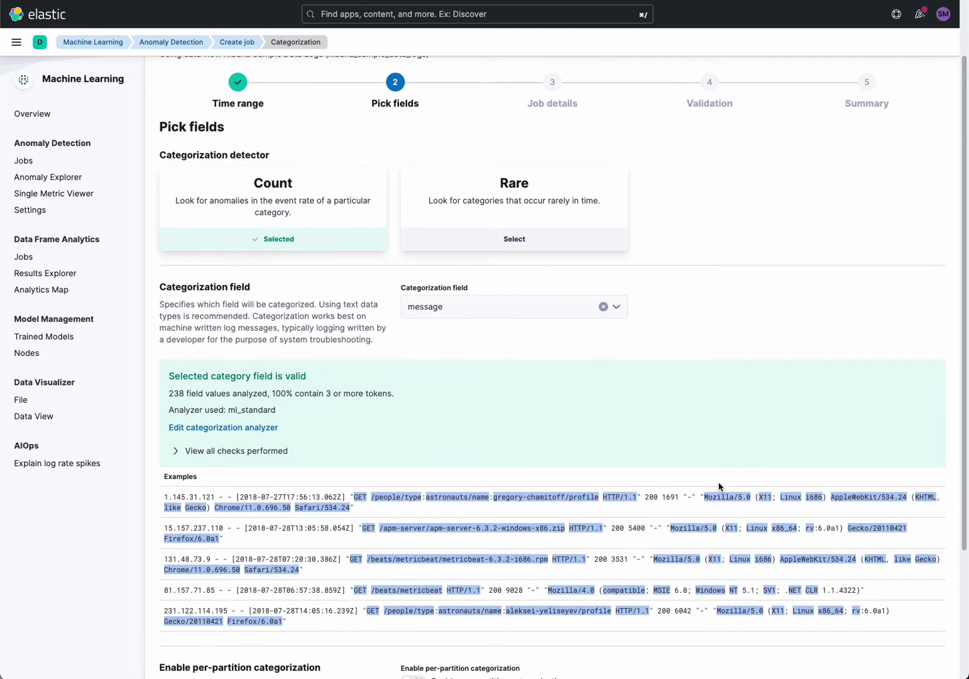
scroll(719, 486, down, 1)
scroll(719, 485, down, 1)
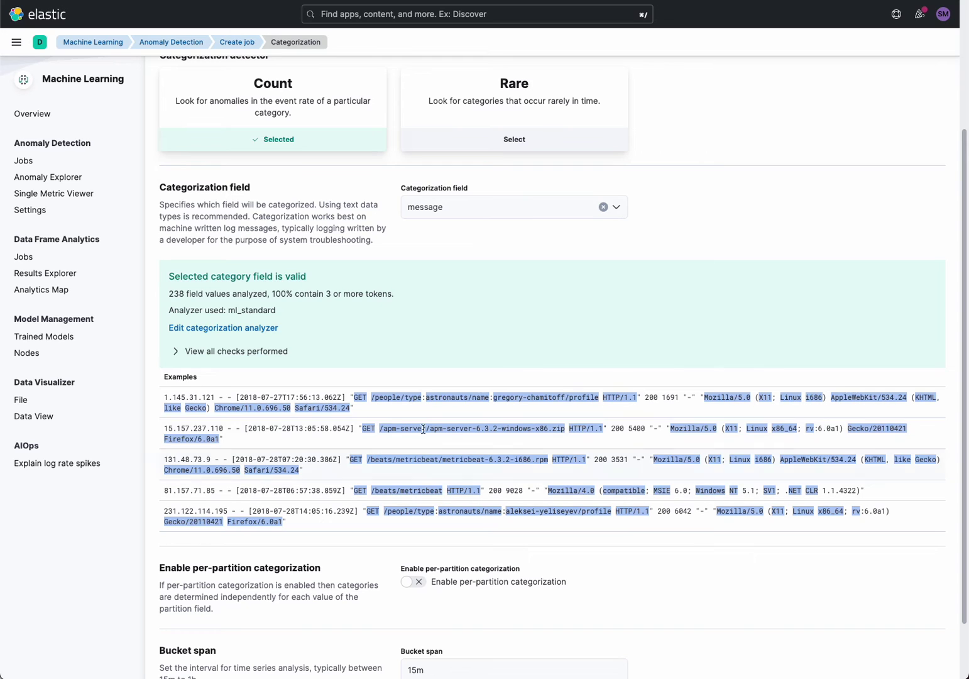
scroll(610, 540, down, 2)
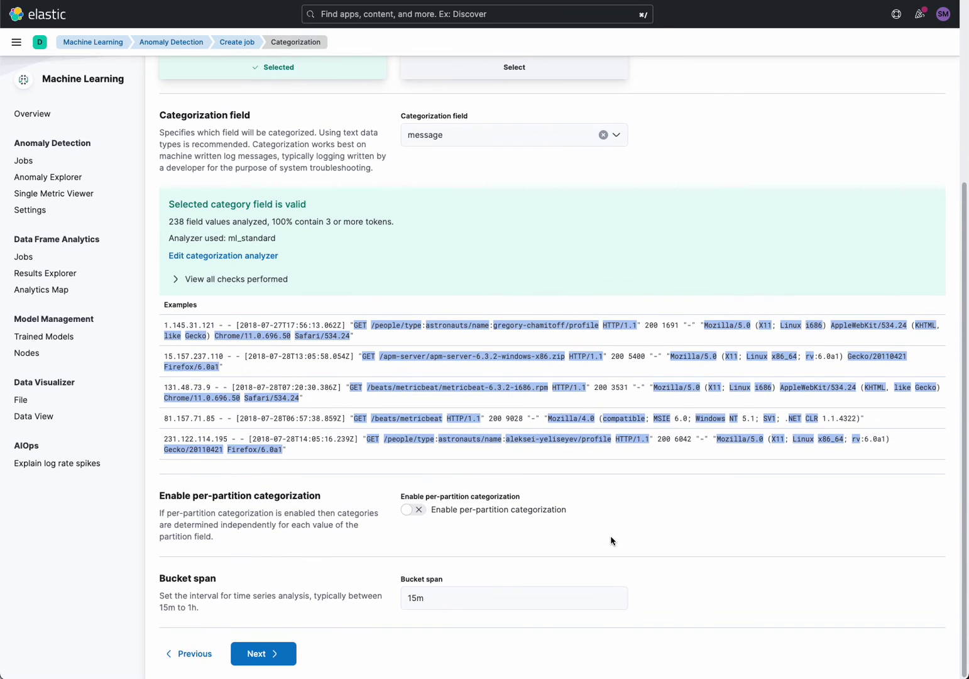
click(271, 655)
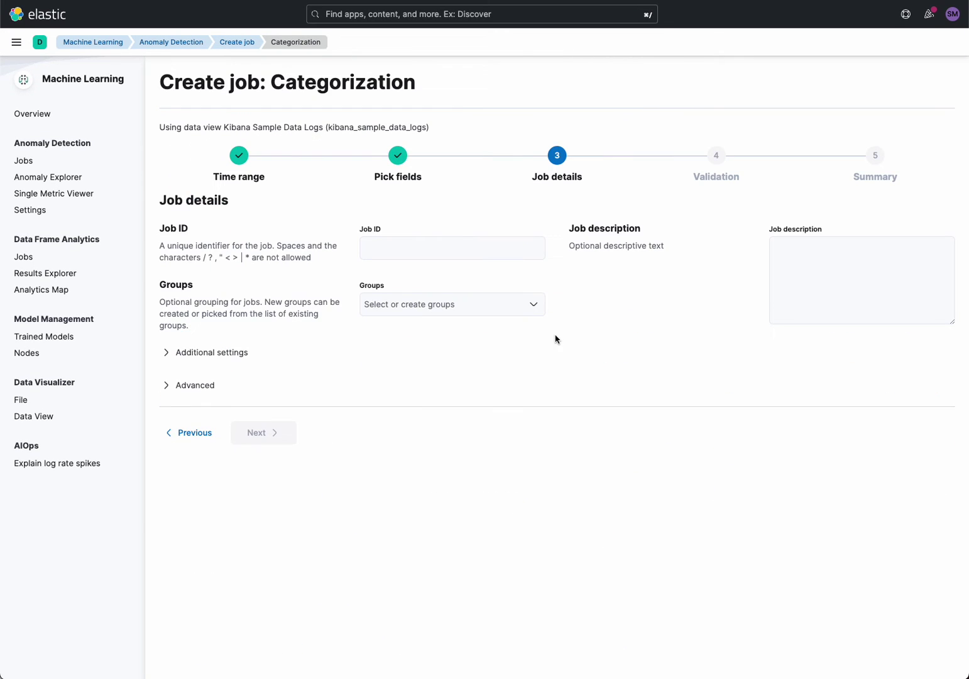
- Enter job ID autogrok and pass through Validation to the Summary step
click(446, 250)
text(auto)
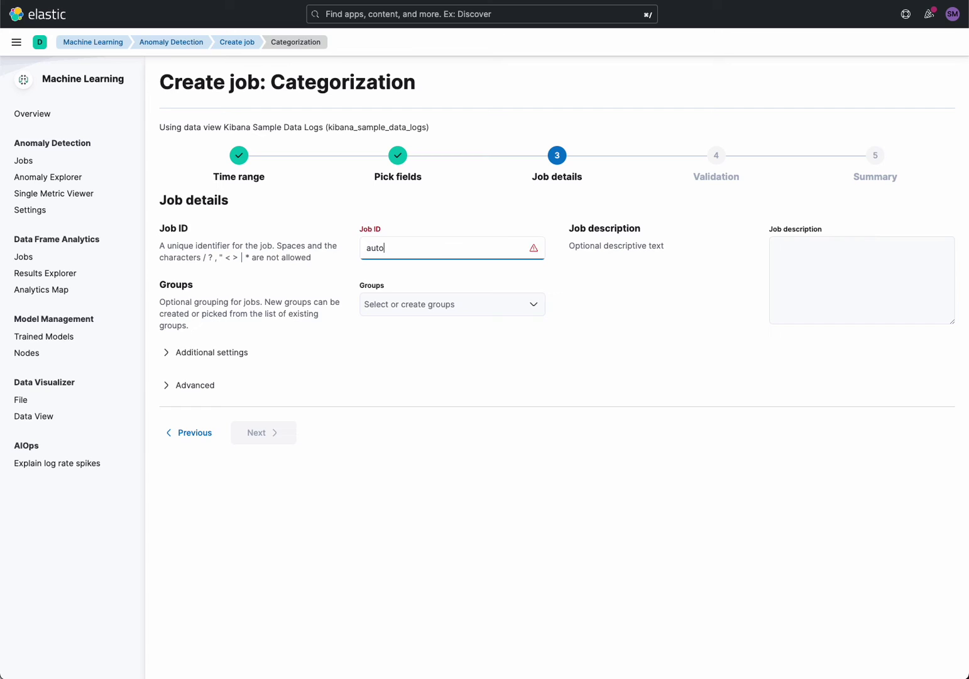
text(grok)
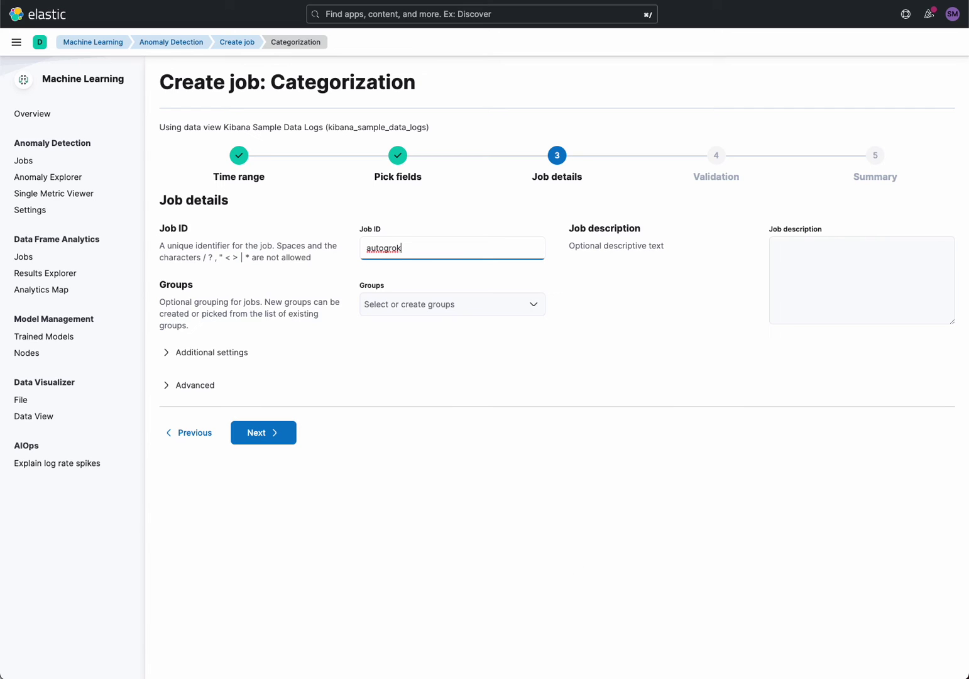
click(263, 432)
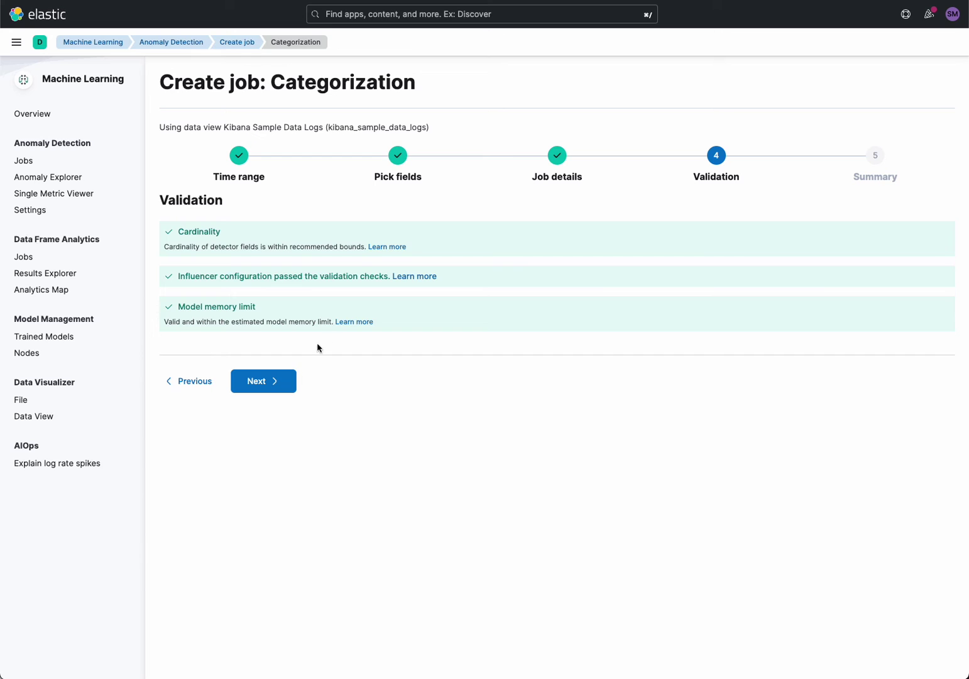
click(268, 389)
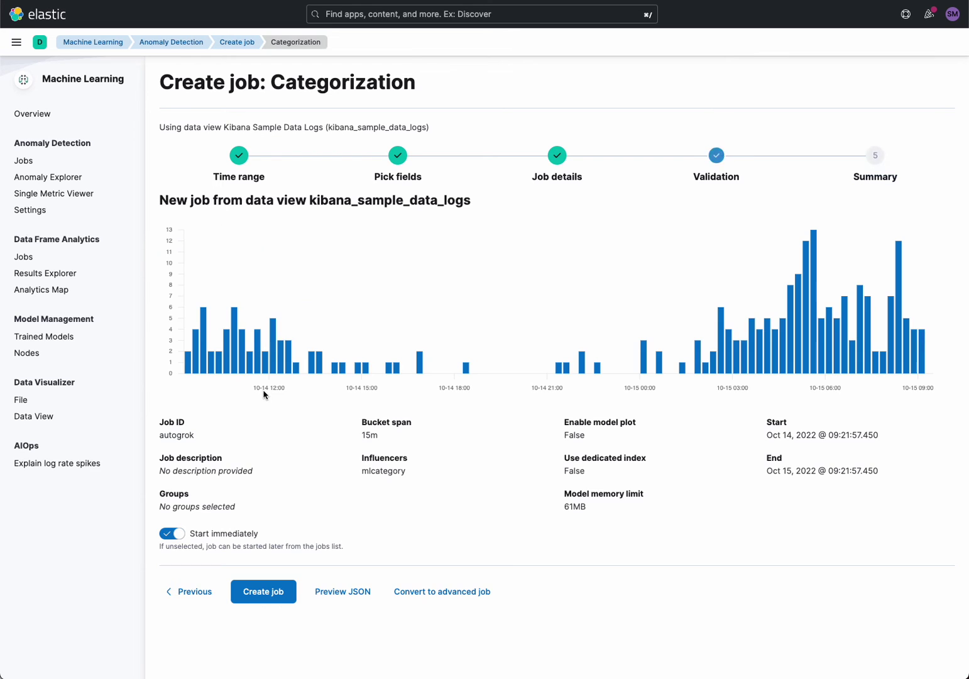
- Create the autogrok job and review the results showing 3 categories found
click(266, 592)
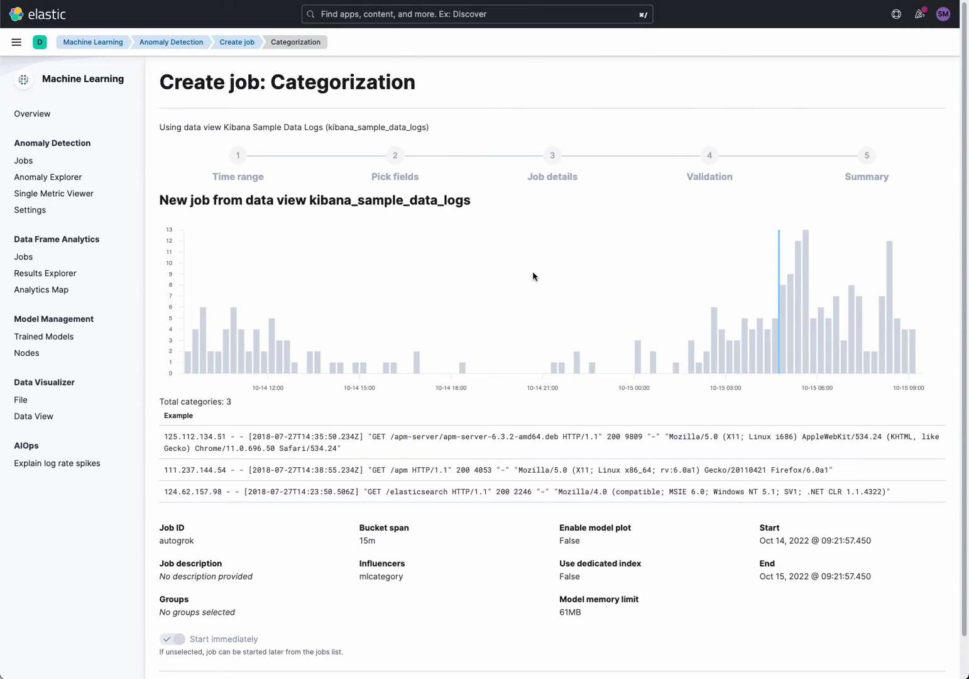
scroll(611, 409, down, 2)
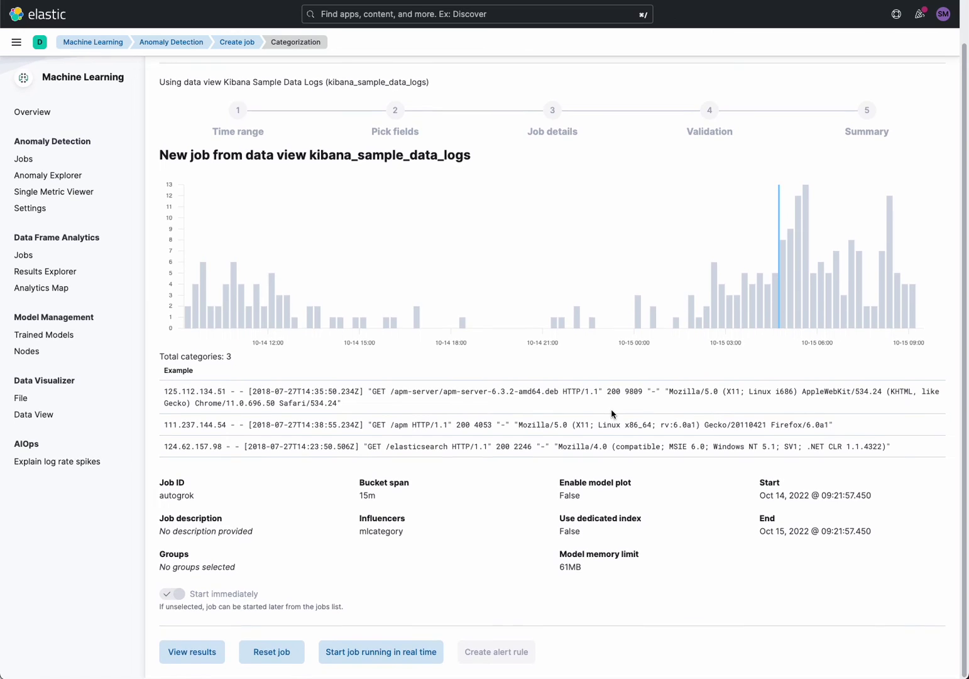
scroll(612, 413, up, 2)
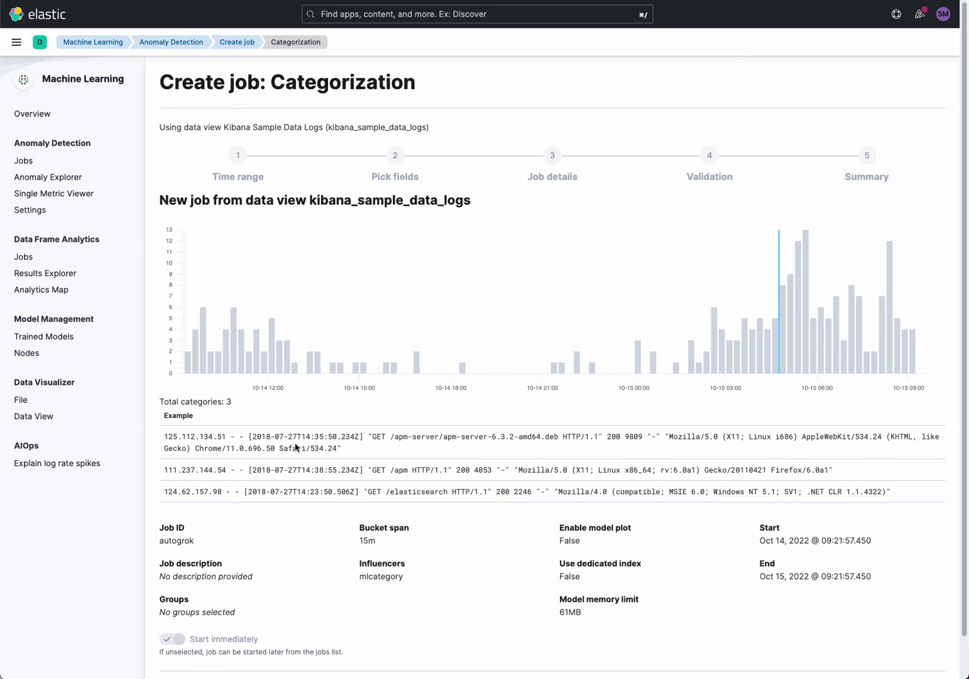
scroll(610, 579, down, 2)
scroll(523, 391, up, 2)
click(19, 44)
- In the Dev Tools console, run GET _ml/anomaly_detectors to list the anomaly detection jobs
scroll(44, 512, down, 5)
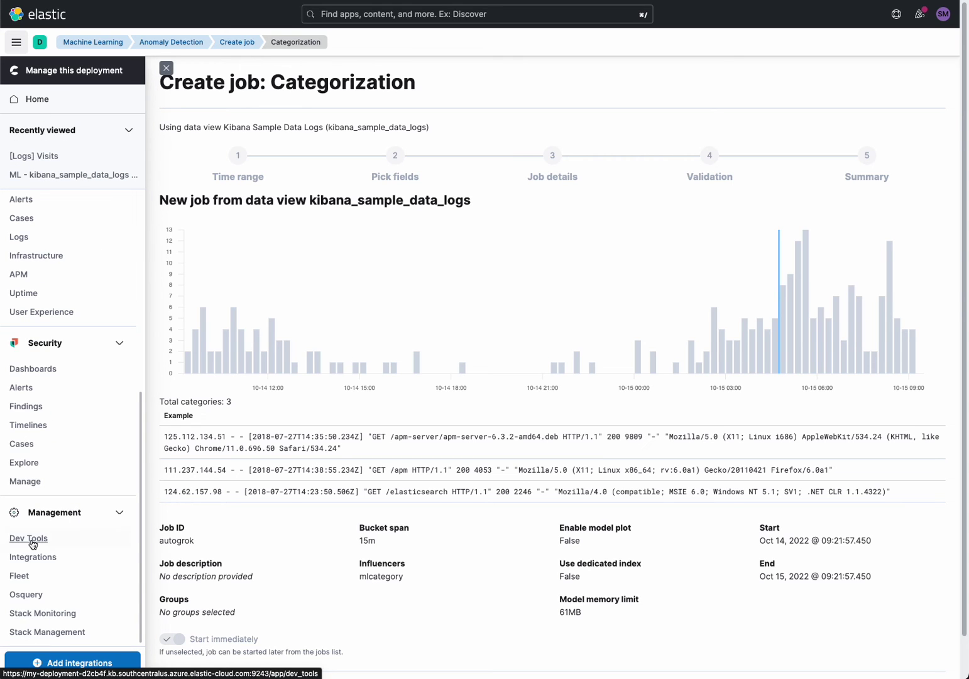
click(31, 539)
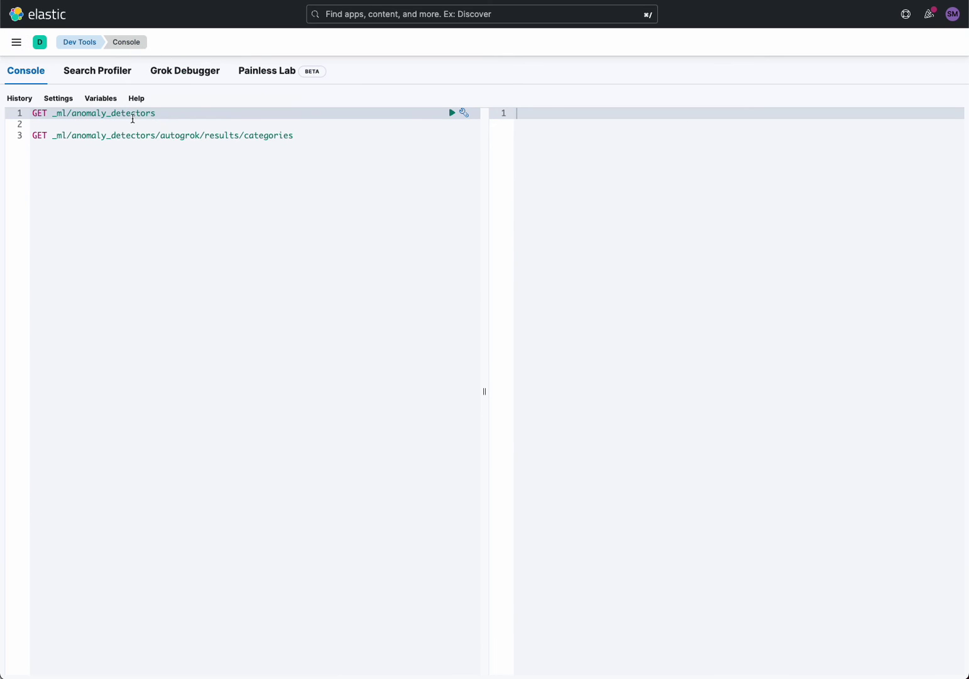
click(133, 119)
click(98, 111)
key(super+Return)
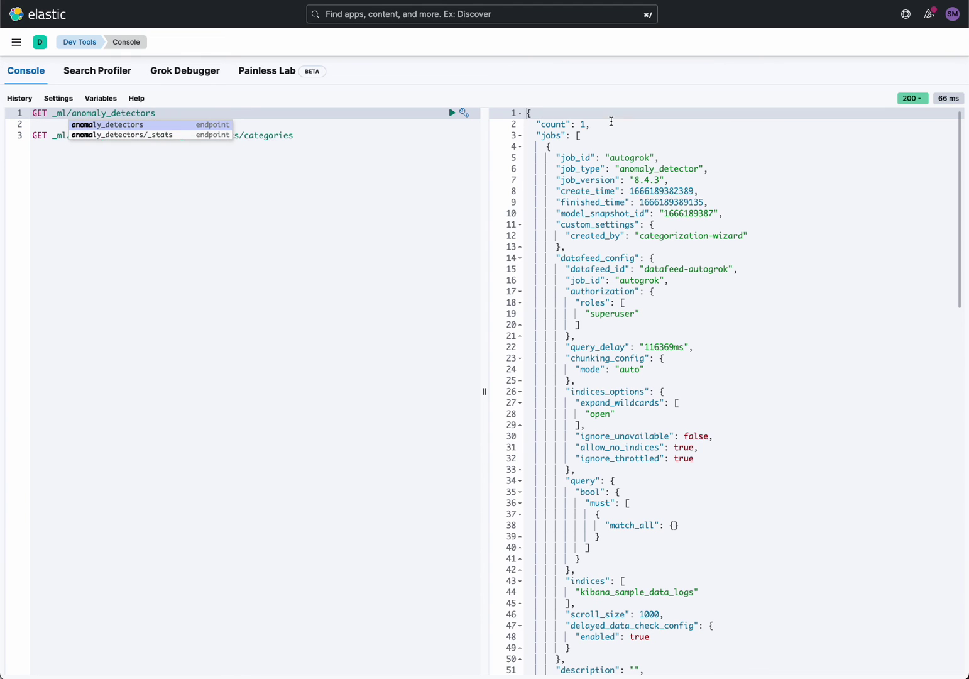
- Select the autogrok job id in the response and in the categories request
click(151, 113)
double_click(631, 157)
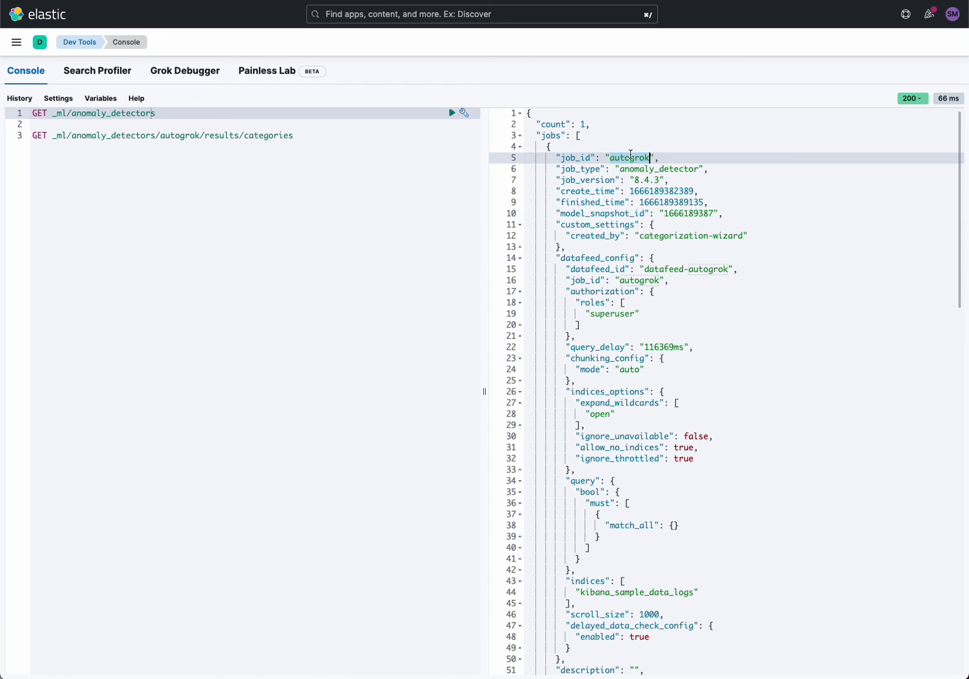
double_click(179, 136)
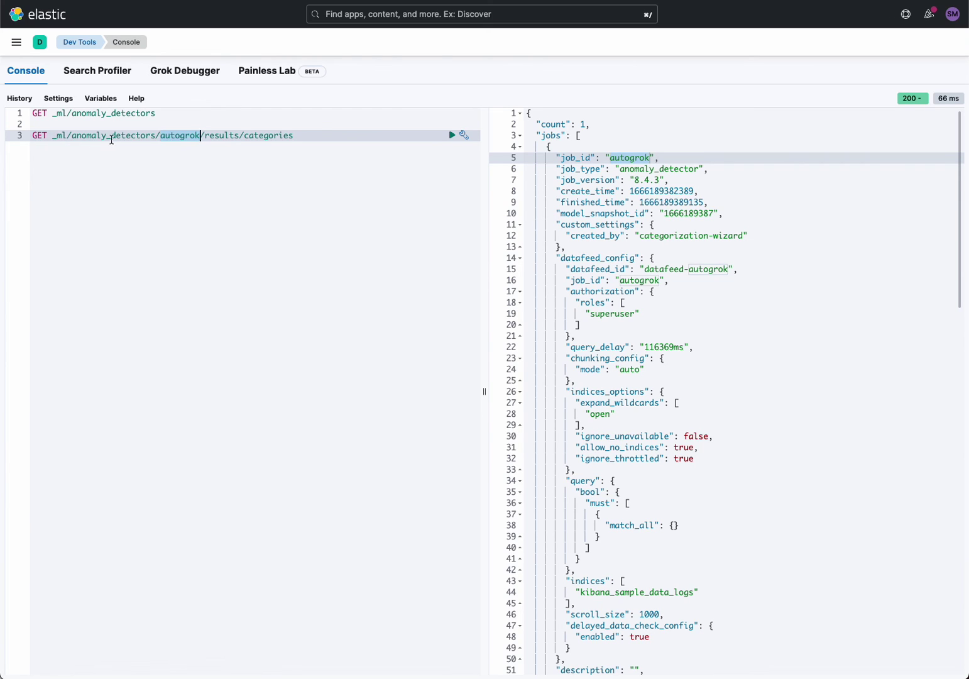
- Run GET _ml/anomaly_detectors/autogrok/results/categories and select the first category's grok_pattern line
click(230, 135)
key(super+Return)
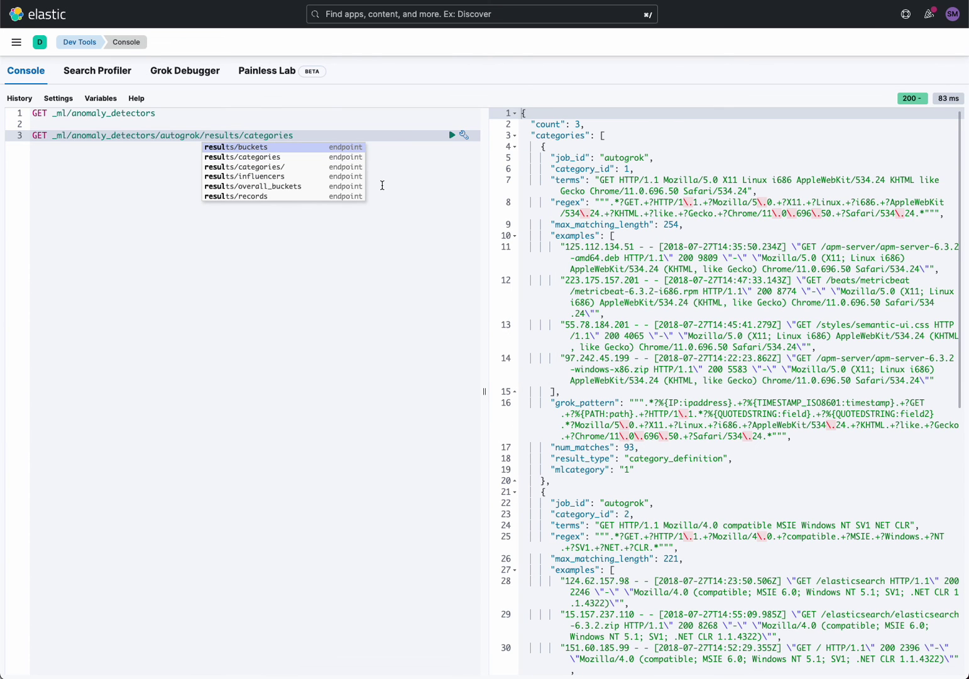
click(783, 469)
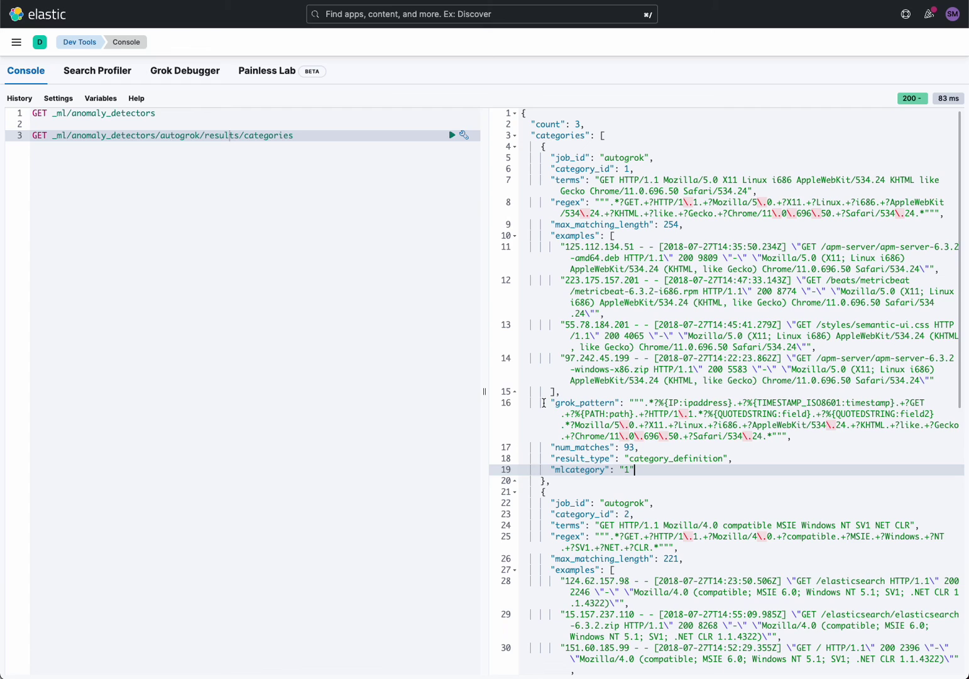
drag(546, 402, 866, 435)
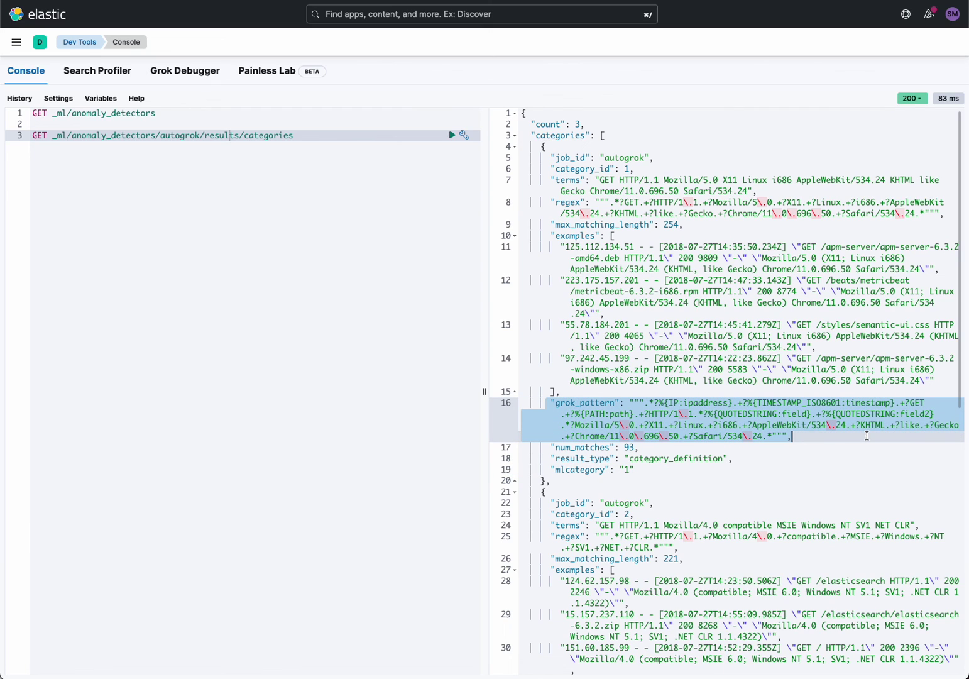